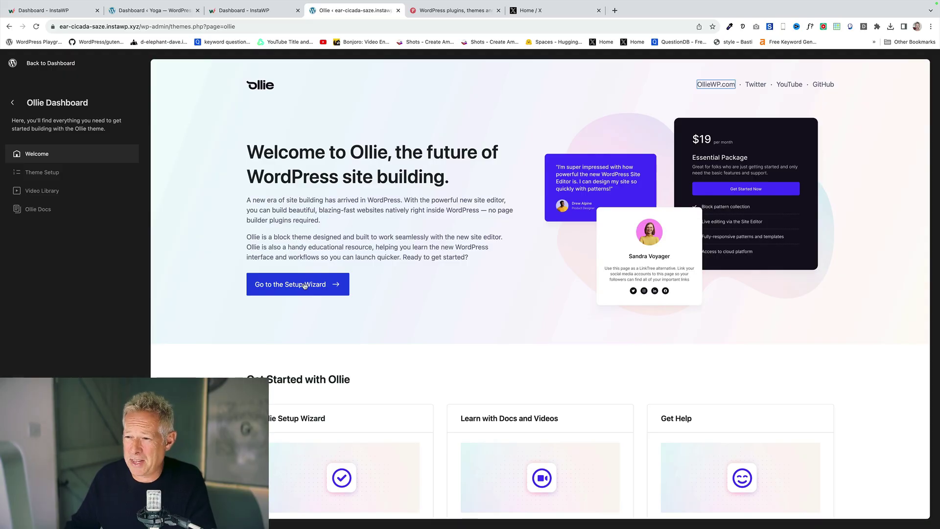
# In the Ollie wizard, confirm site title Pootlepress and tagline 'This is my cool website', then save.
pyautogui.click(304, 285)
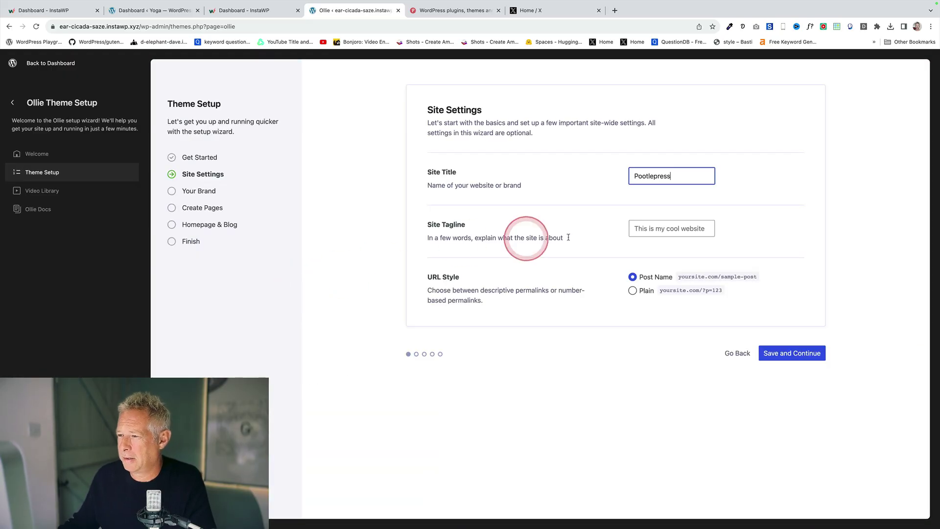
pyautogui.click(681, 183)
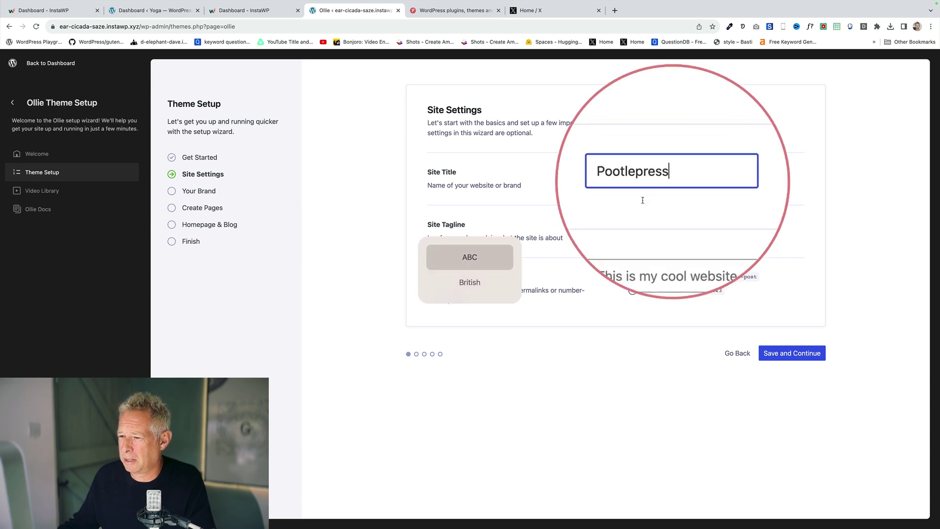
pyautogui.click(684, 228)
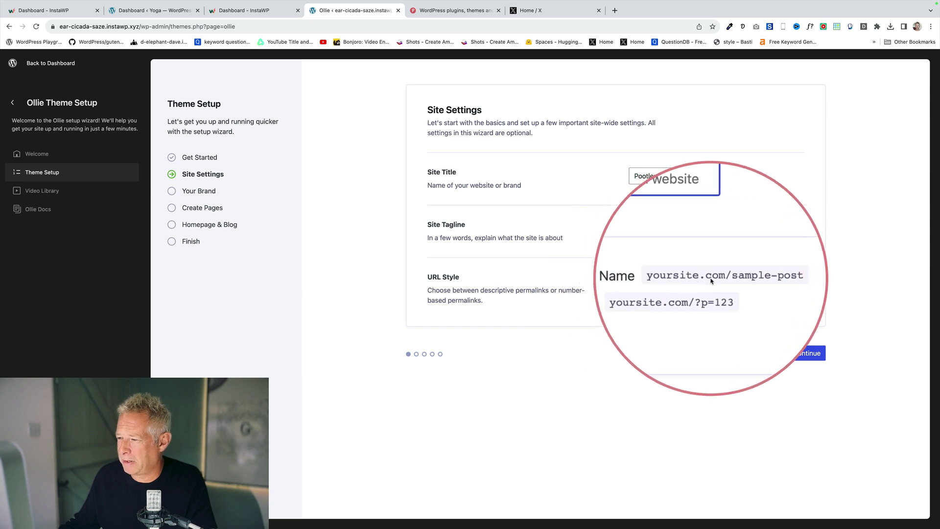
pyautogui.click(778, 352)
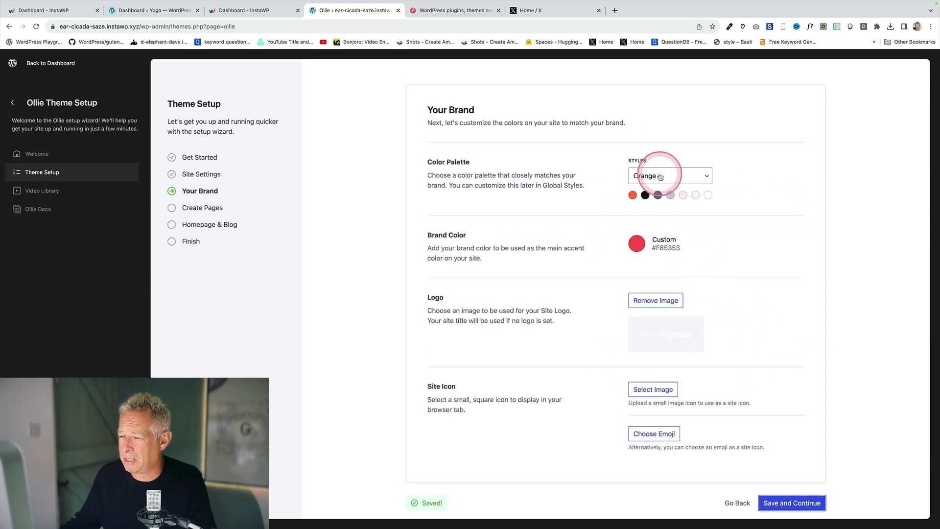
# Apply the Pink colour palette with brand colour #F26E6E and save the branding.
pyautogui.click(660, 176)
pyautogui.click(642, 187)
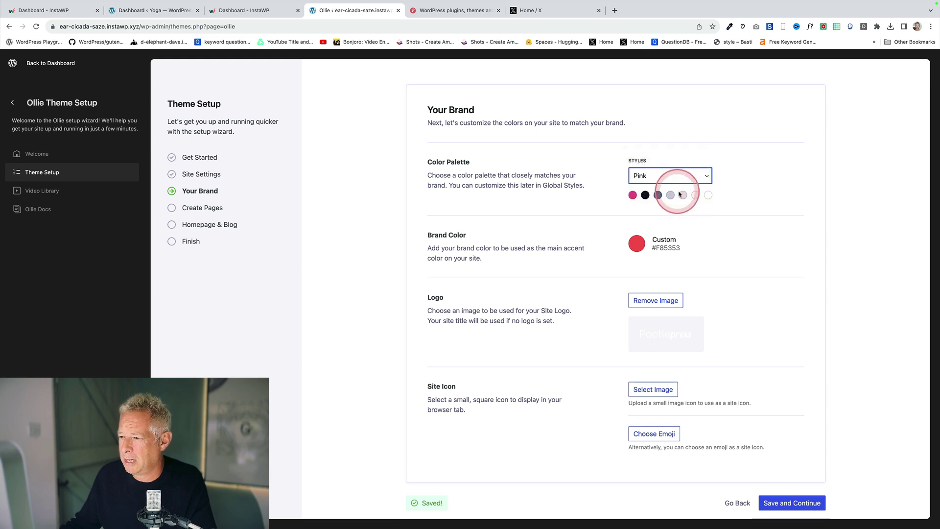
pyautogui.click(637, 243)
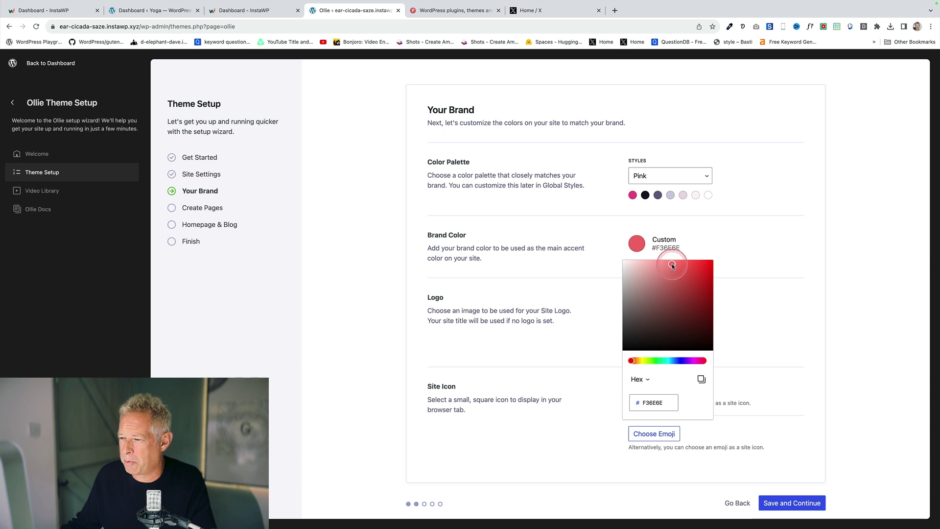
pyautogui.click(662, 238)
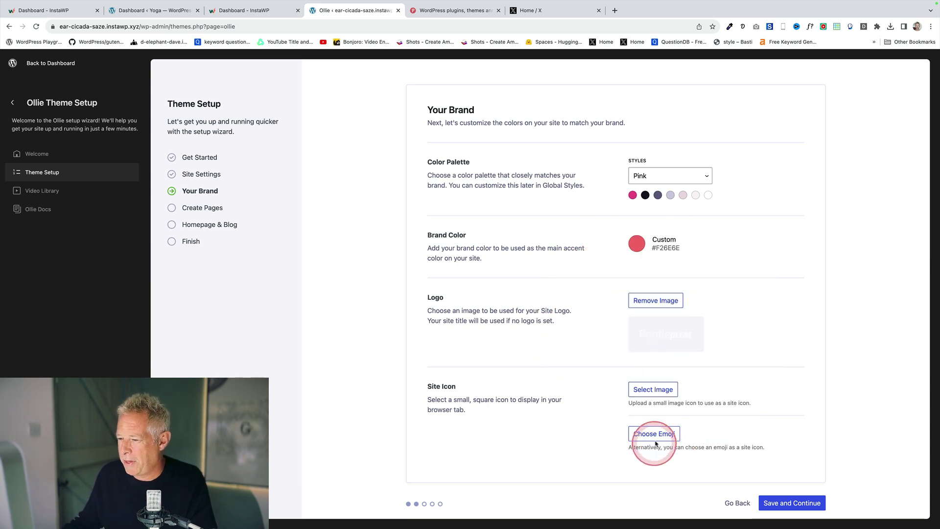
pyautogui.click(791, 502)
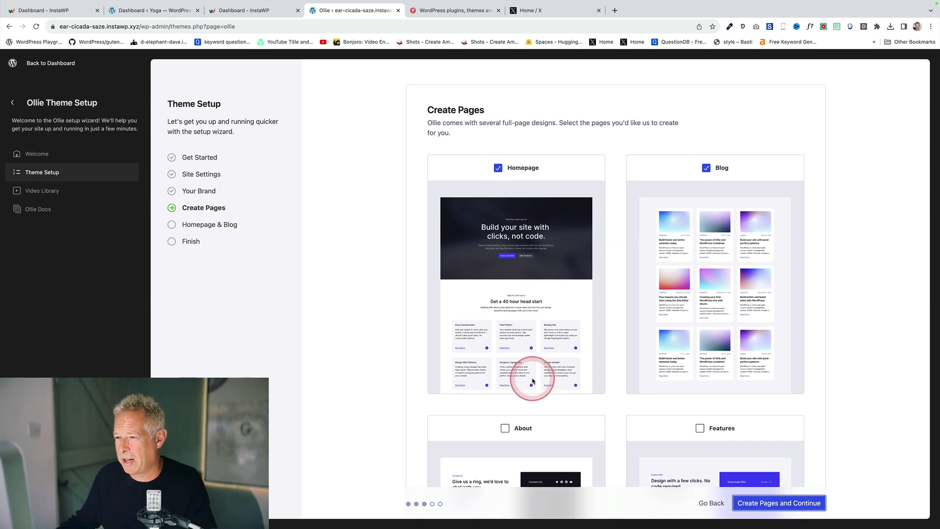
# Add About and Features to the Homepage and Blog pages and create all four.
pyautogui.scroll(-4, 680, 318)
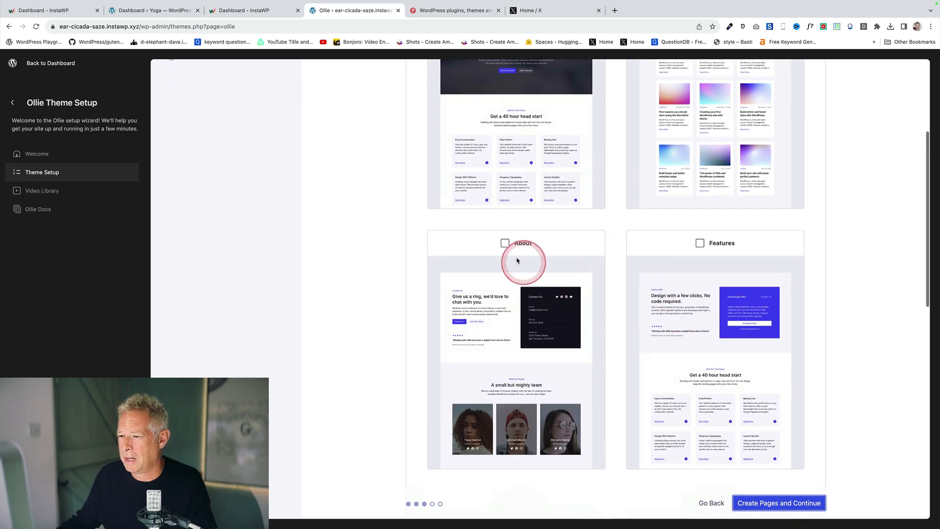
pyautogui.click(505, 243)
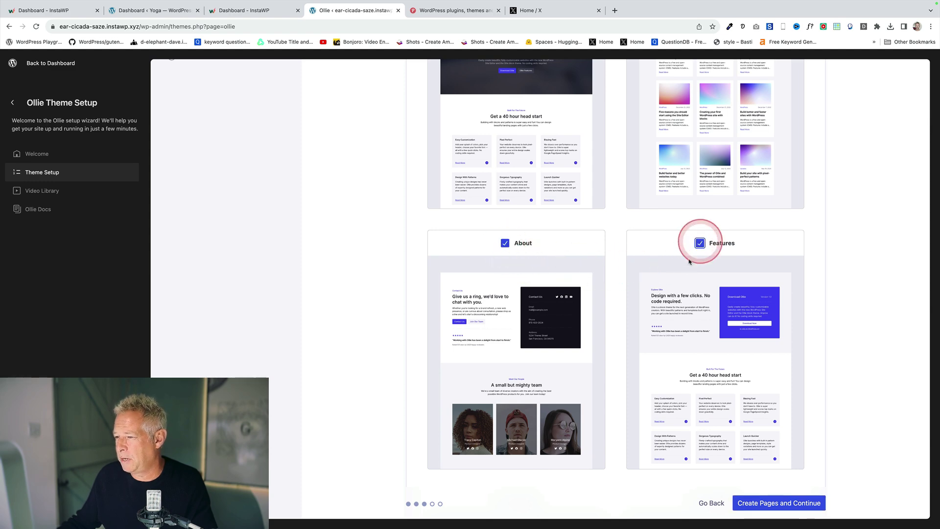
pyautogui.scroll(-4, 650, 307)
pyautogui.scroll(-4, 651, 310)
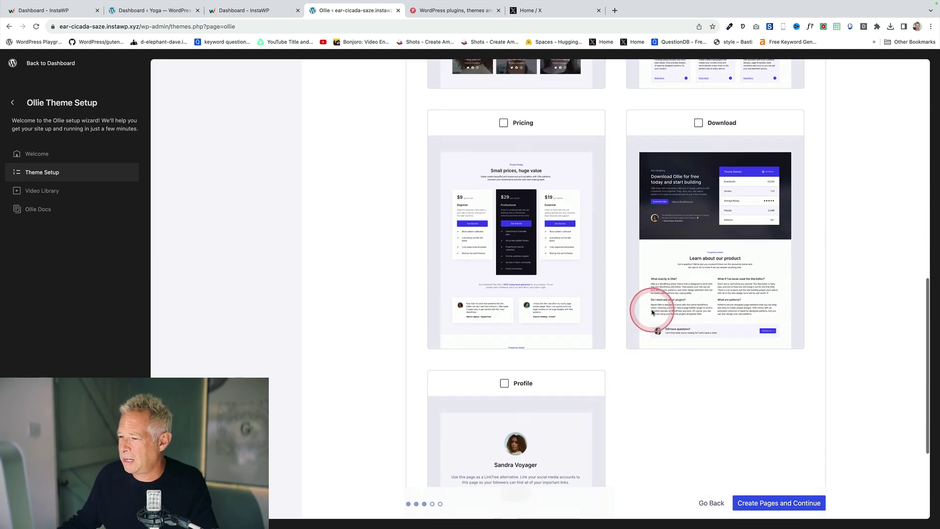
pyautogui.click(775, 501)
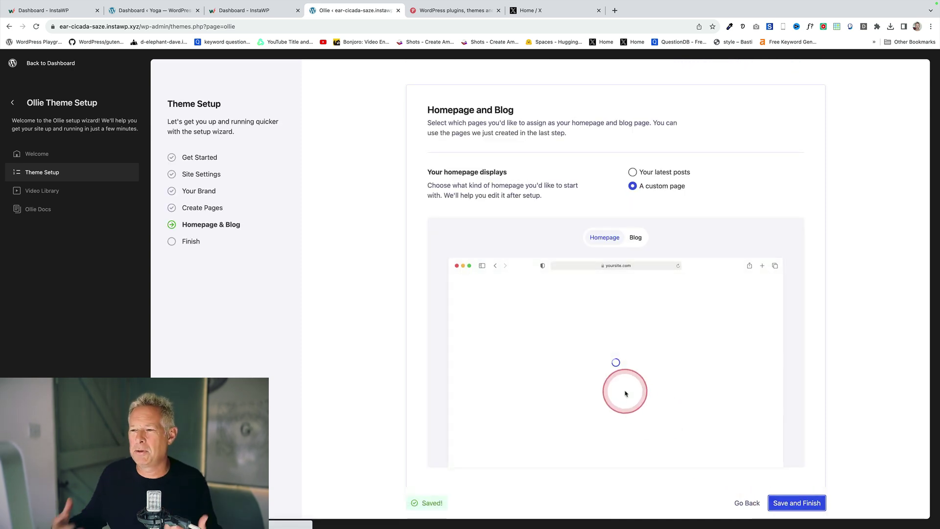
# Make Home the static homepage and Blog the posts page, then finish the setup.
pyautogui.click(609, 380)
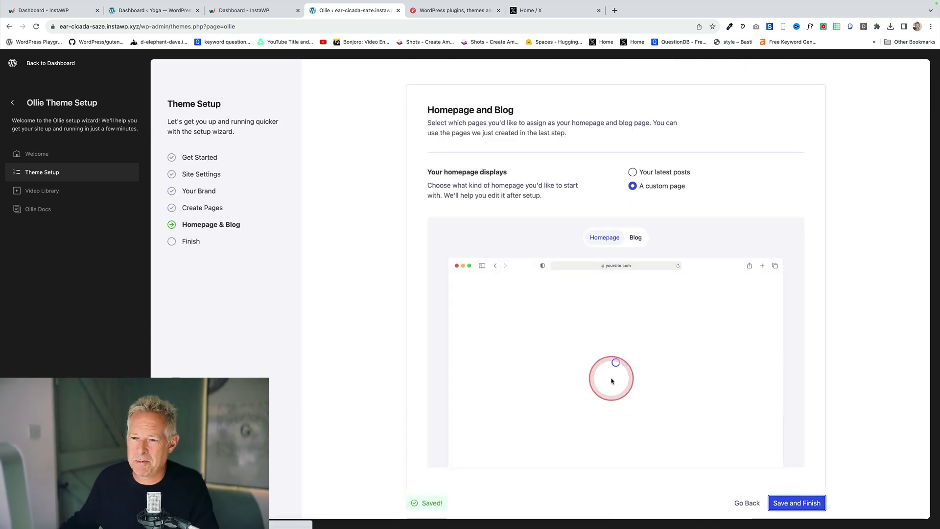
pyautogui.click(483, 214)
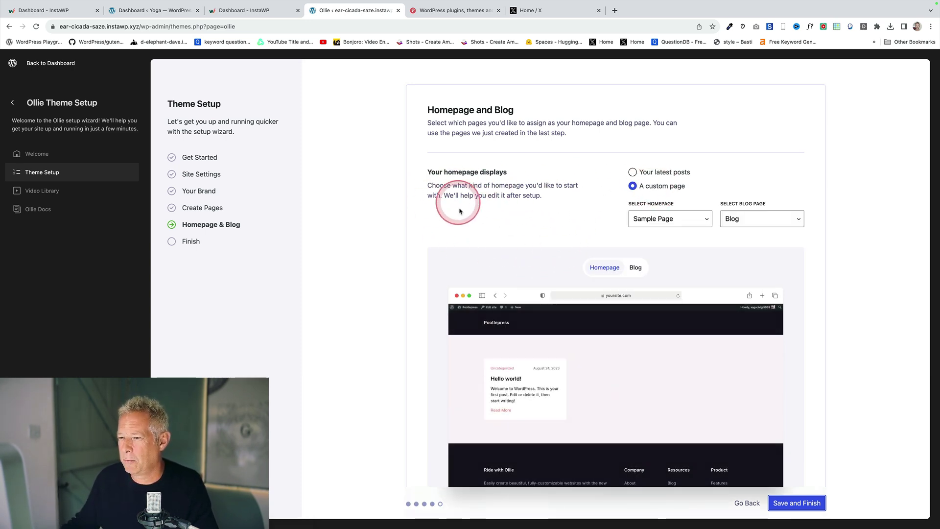
pyautogui.click(671, 220)
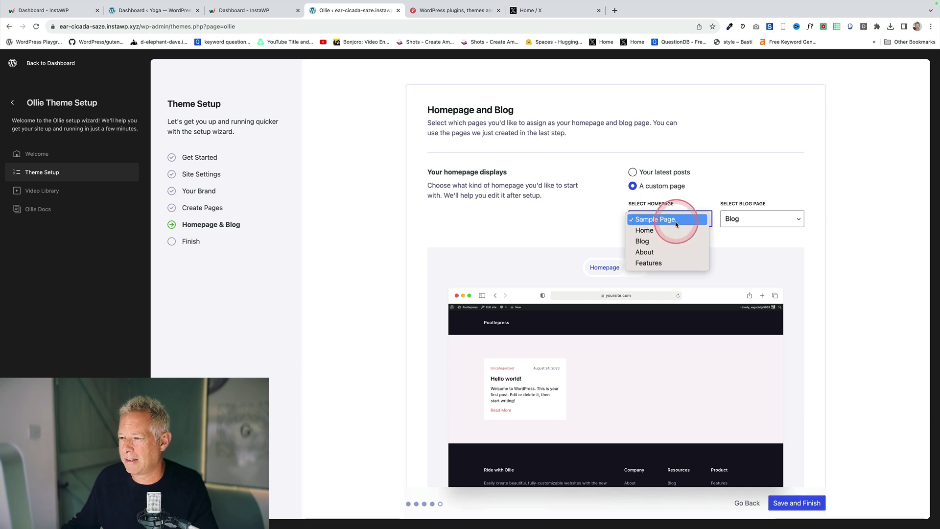
pyautogui.click(669, 231)
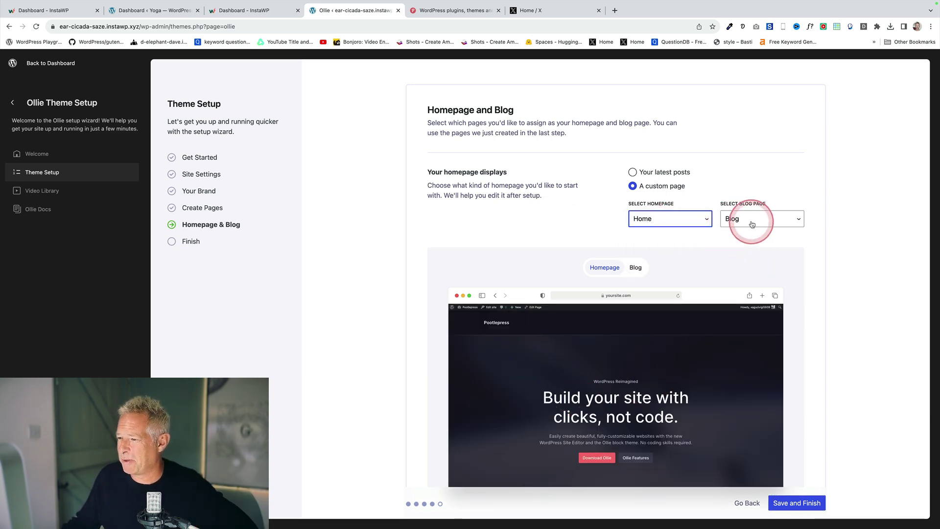
pyautogui.click(752, 221)
pyautogui.click(686, 224)
pyautogui.click(806, 220)
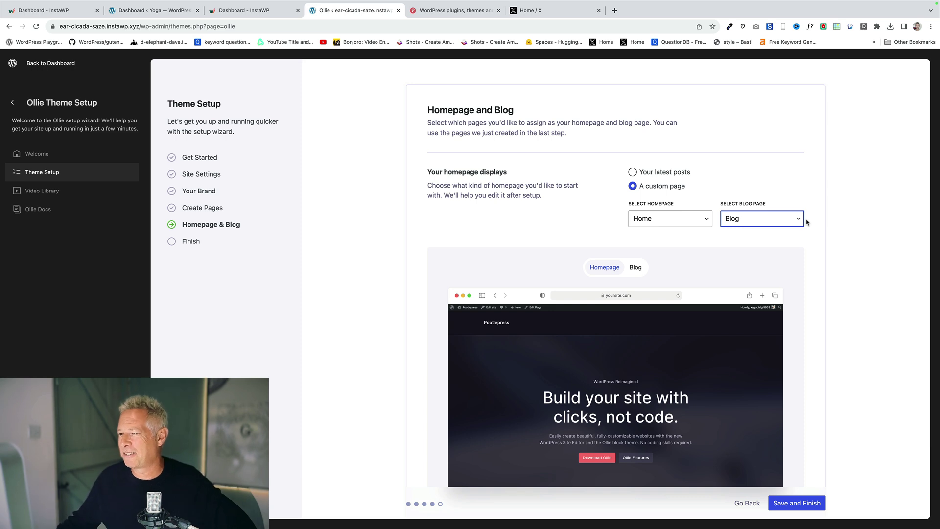
pyautogui.click(718, 300)
pyautogui.scroll(-2, 718, 300)
pyautogui.click(796, 505)
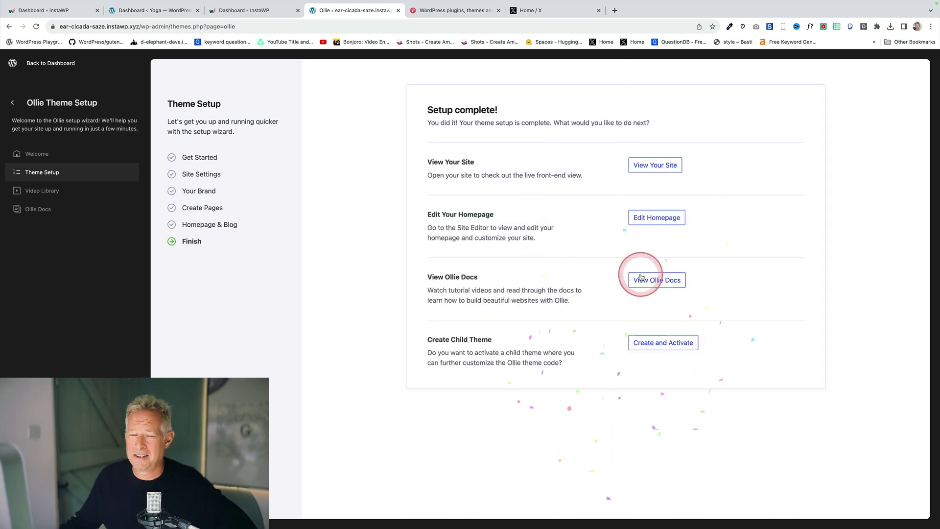
# View the live site and scroll through the homepage.
pyautogui.click(653, 166)
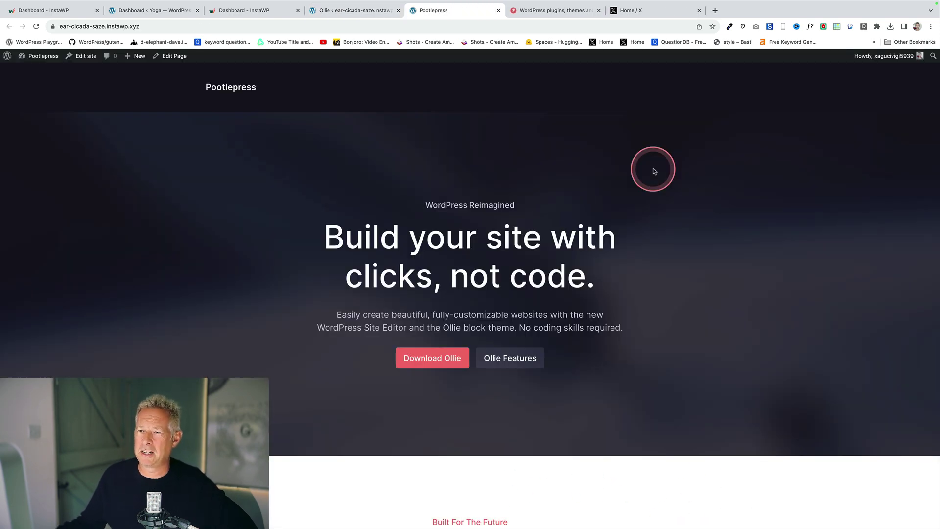
pyautogui.scroll(-6, 357, 303)
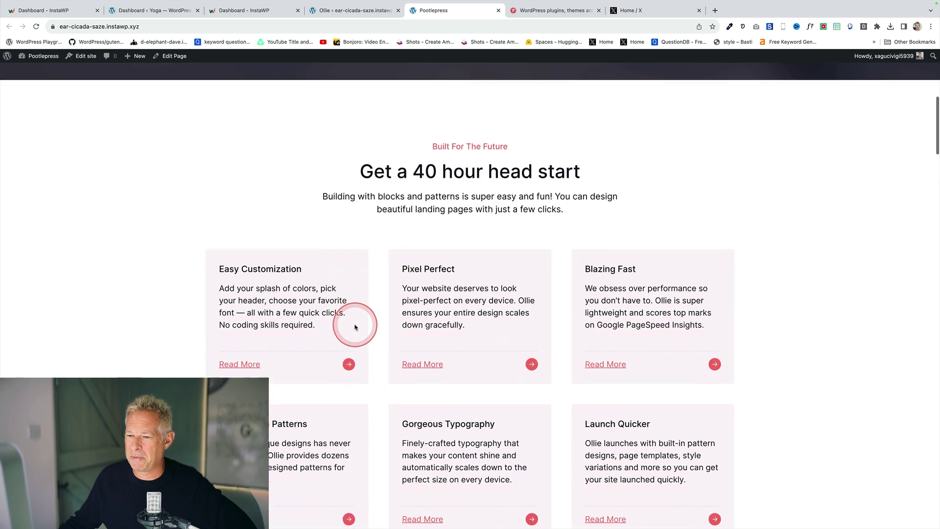
pyautogui.scroll(3, 350, 343)
# Load the site's /blog page, then go to Edit site from the admin bar.
pyautogui.click(130, 26)
pyautogui.click(169, 25)
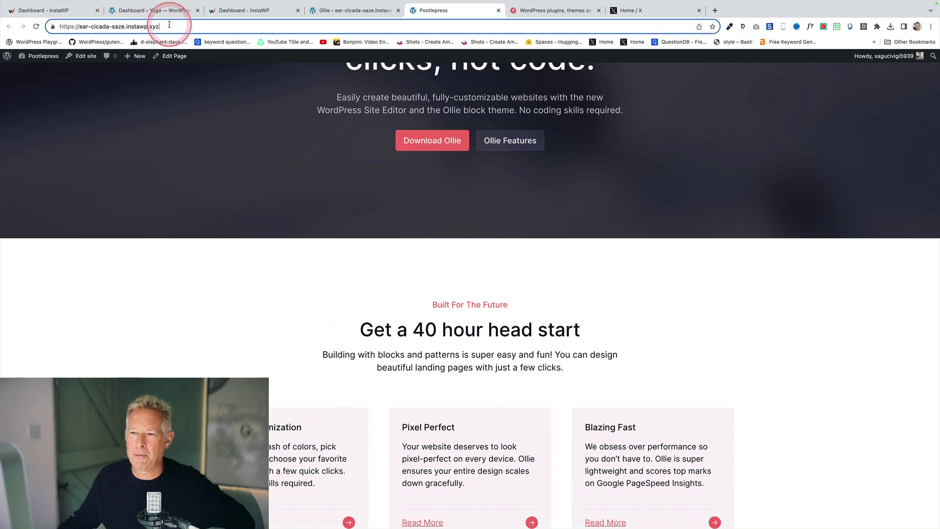
pyautogui.write('/blog')
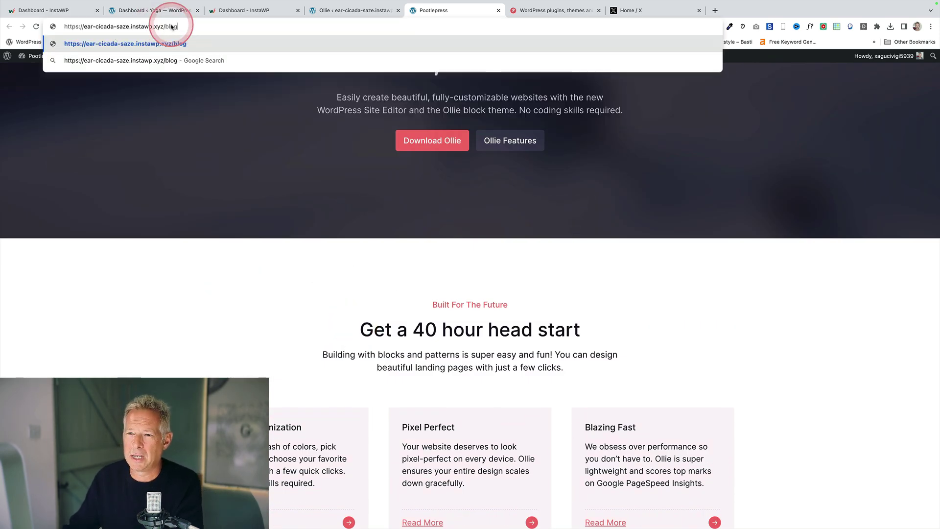
pyautogui.press('Return')
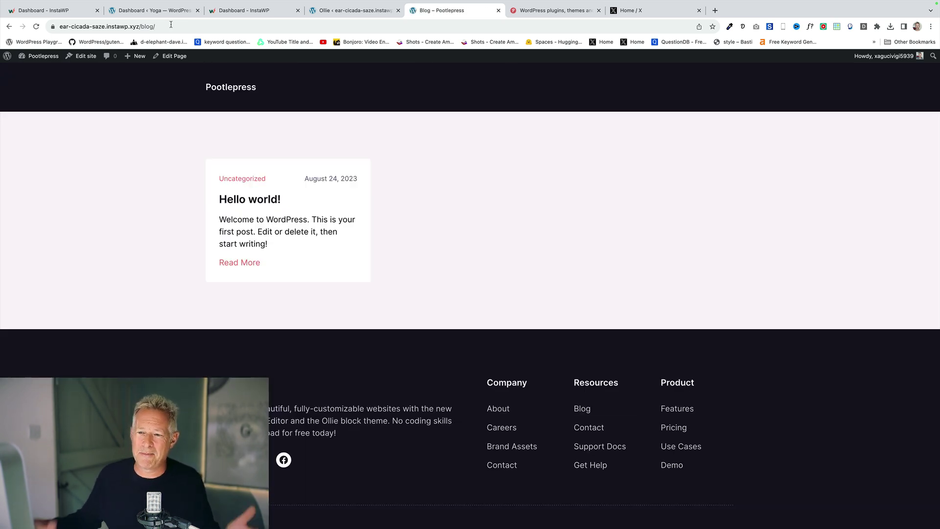
pyautogui.click(79, 57)
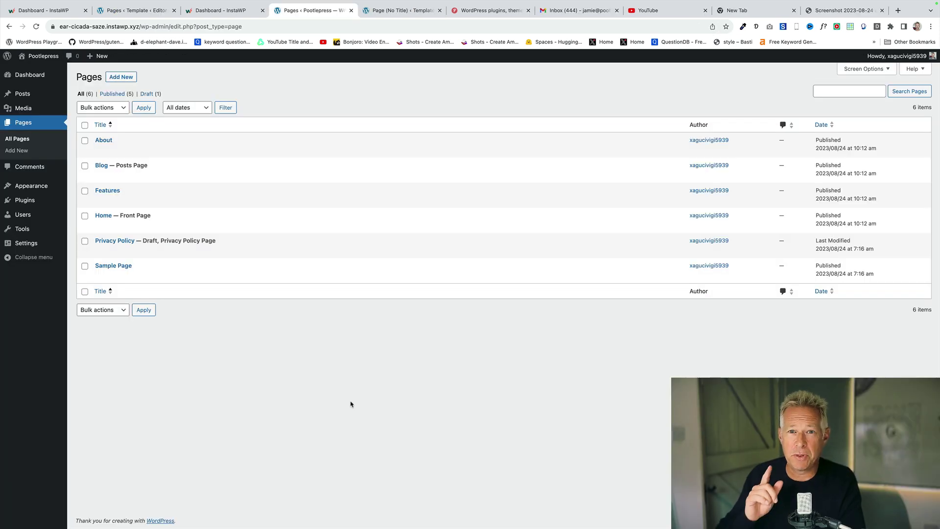
pyautogui.moveTo(46, 240)
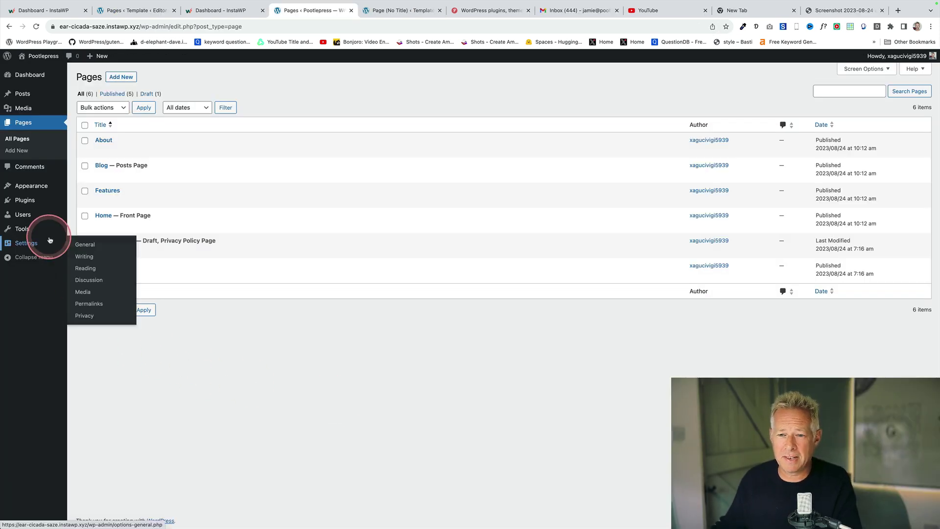
pyautogui.click(87, 269)
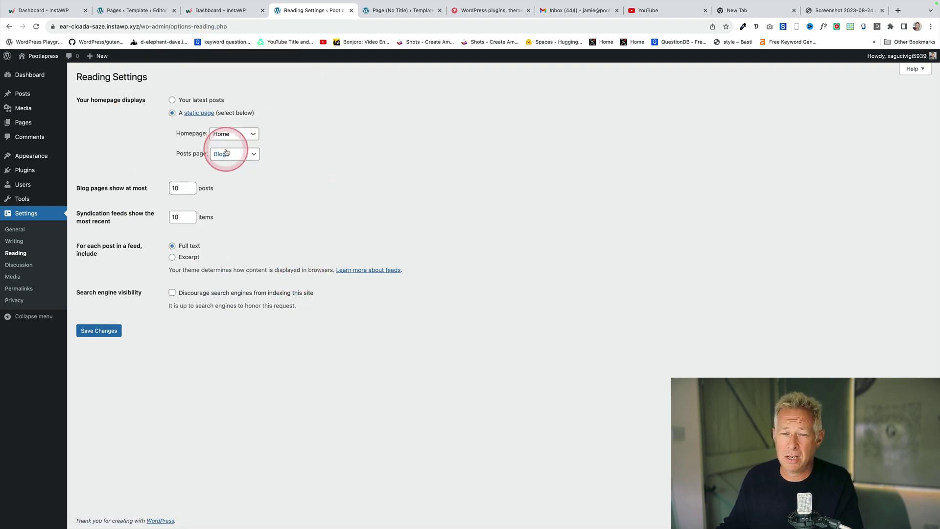
pyautogui.moveTo(63, 159)
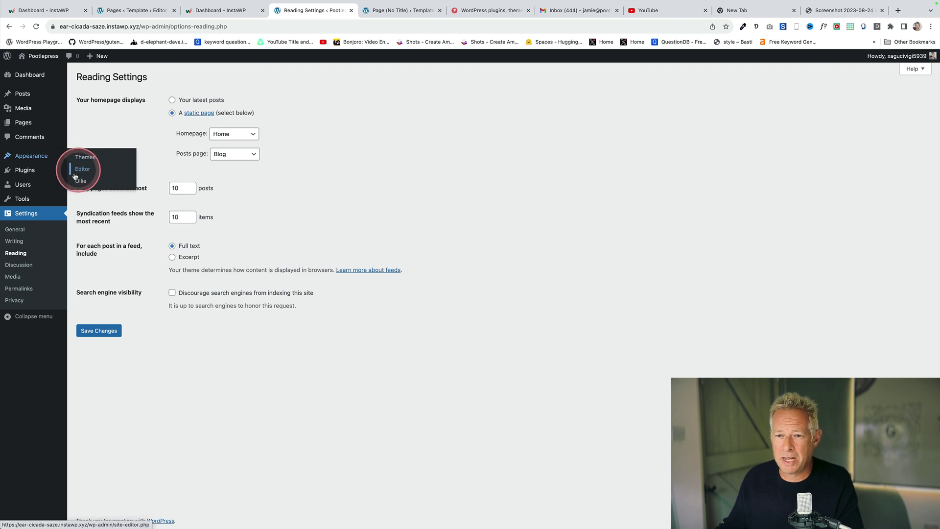
pyautogui.moveTo(59, 127)
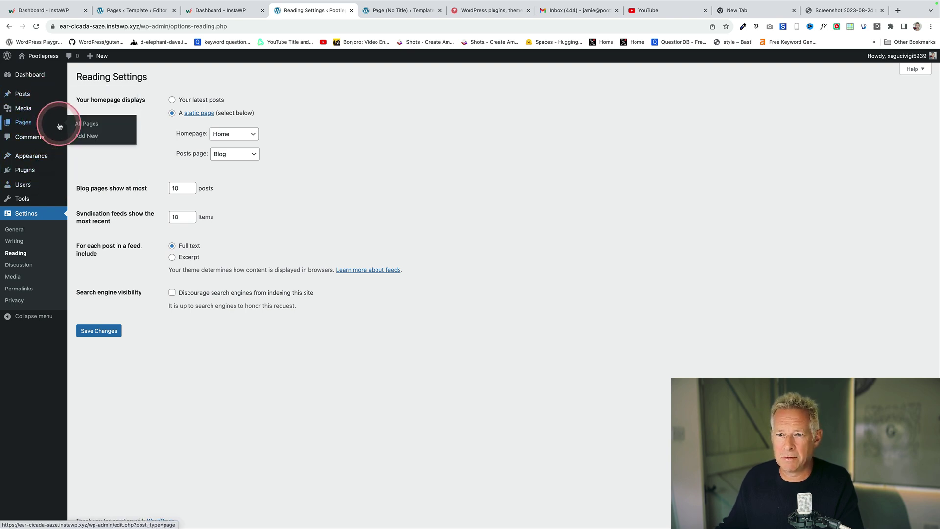
pyautogui.click(101, 129)
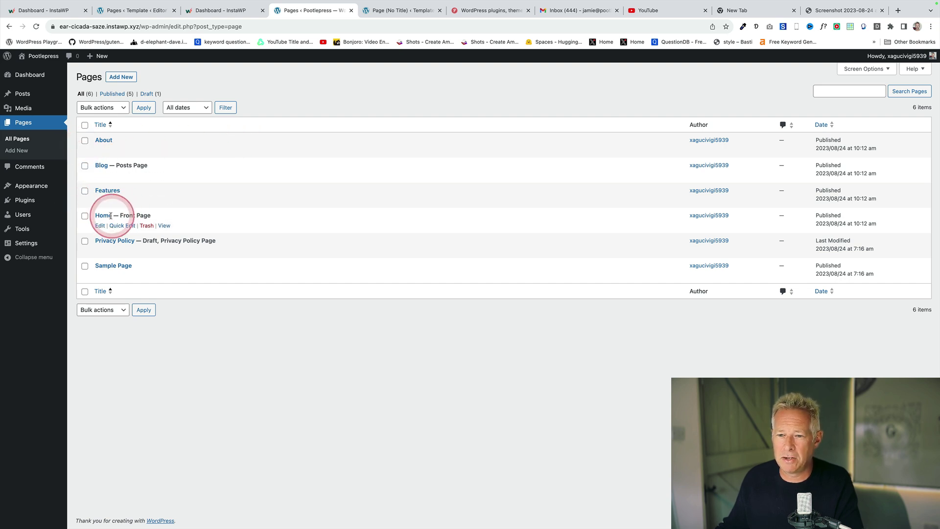
# Edit the Home page and bring up its Template options in the Page sidebar.
pyautogui.click(100, 225)
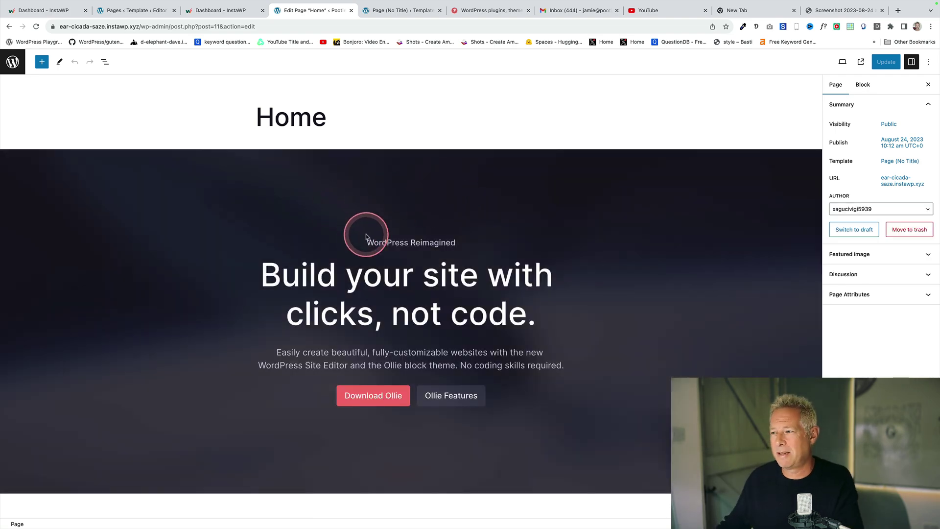
pyautogui.scroll(-8, 420, 273)
pyautogui.scroll(5, 424, 282)
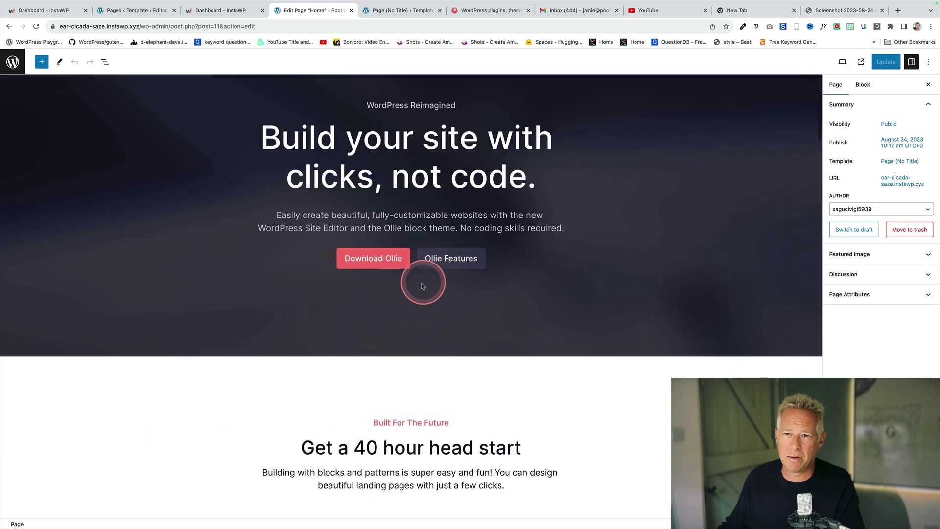
pyautogui.scroll(3, 423, 286)
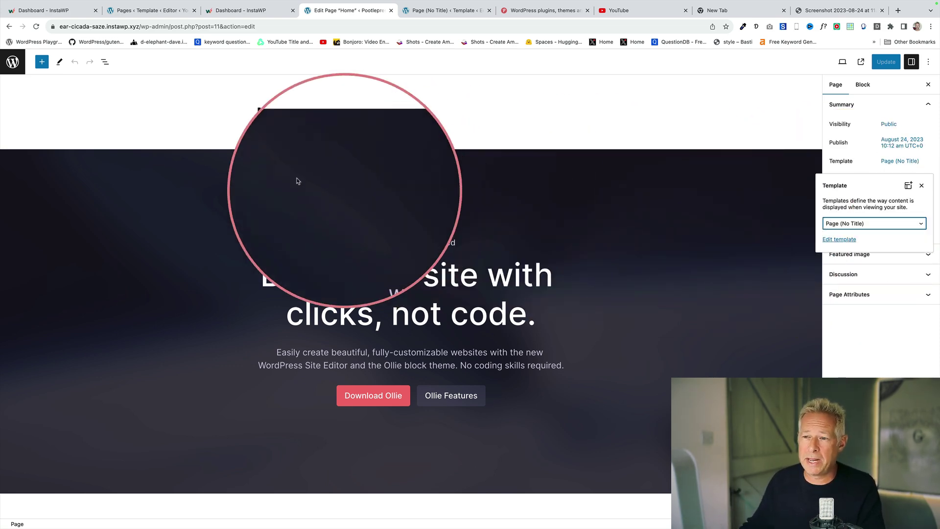
pyautogui.click(874, 223)
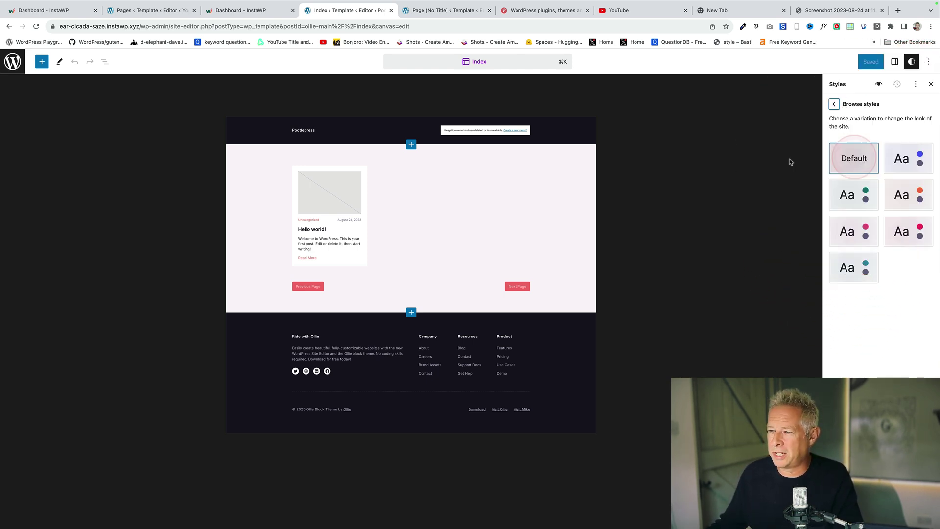
# Apply the Default style variation from the Browse styles list.
pyautogui.click(852, 162)
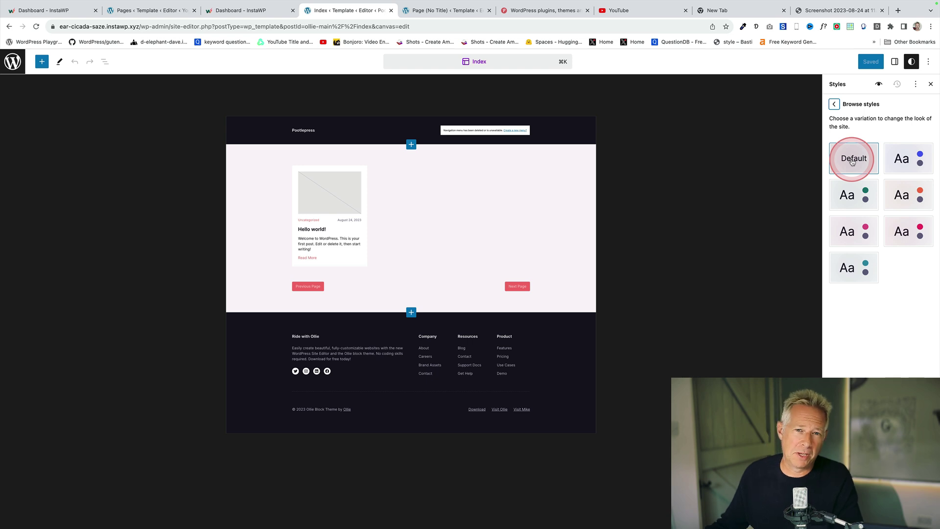